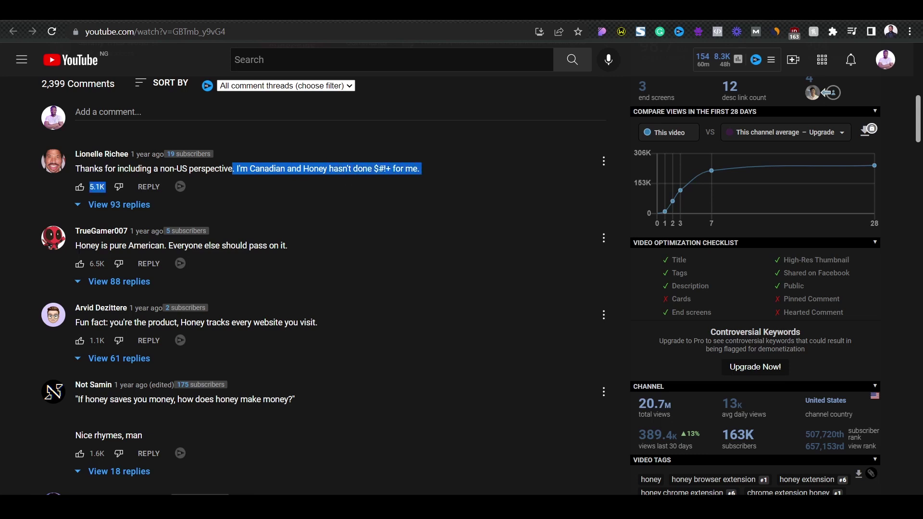
Clear the comment selection and scroll down to later comments about Honey's savings.
click(77, 246)
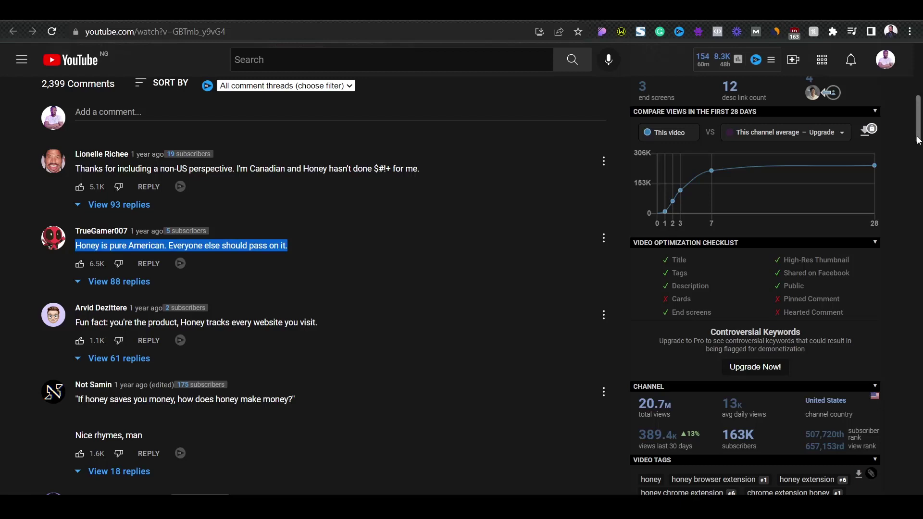
drag(918, 140, 918, 208)
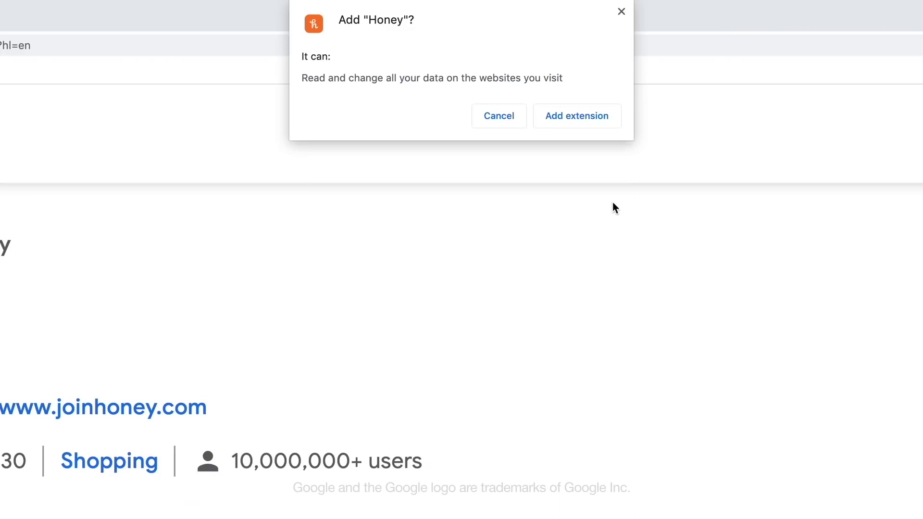
Add the Honey extension to Chrome from its Web Store listing.
click(589, 122)
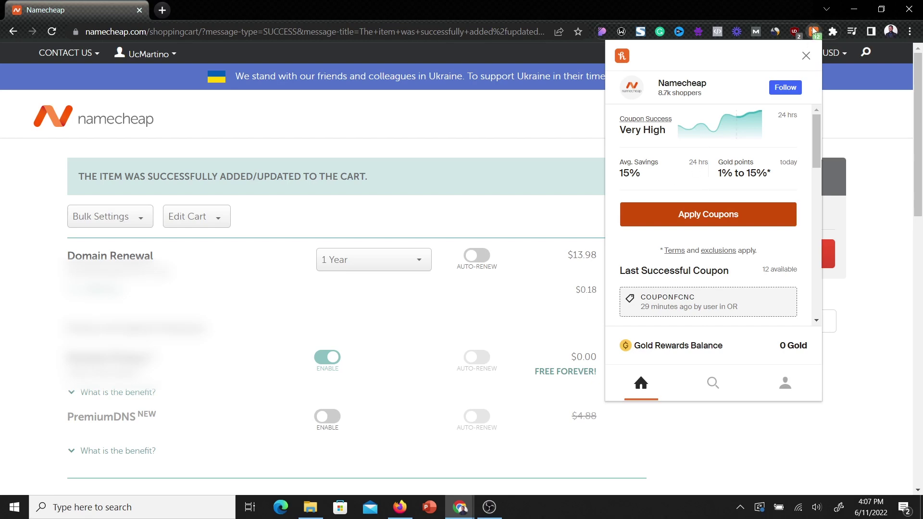
Let Honey test coupons on the Namecheap cart, applying COUPONFCNC for an $11.36 total.
click(706, 218)
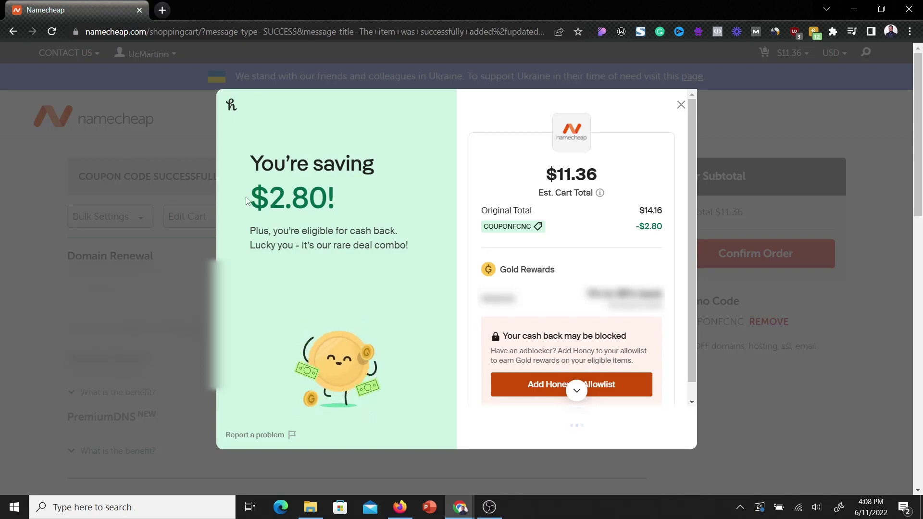
Highlight the $2.80 savings, then dismiss Honey's summary to reveal COUPONFCNC at 20% off.
drag(249, 197, 349, 215)
click(380, 211)
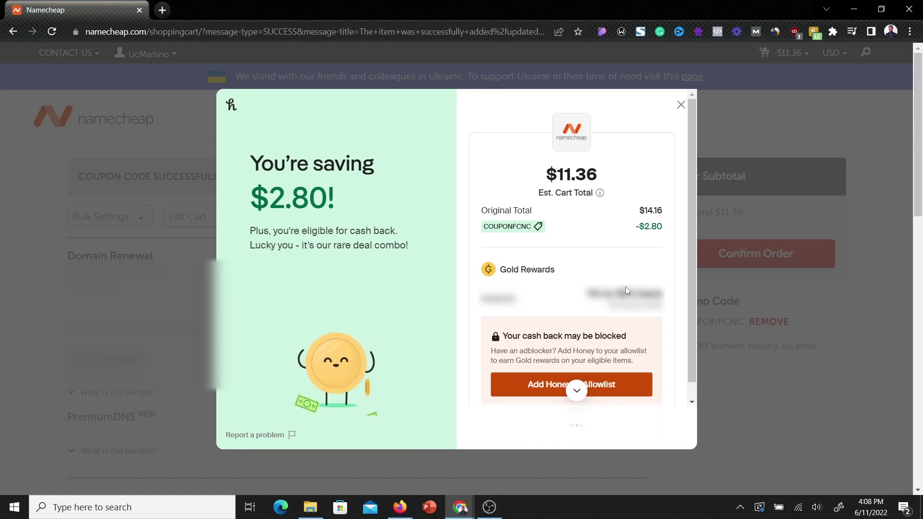
click(681, 105)
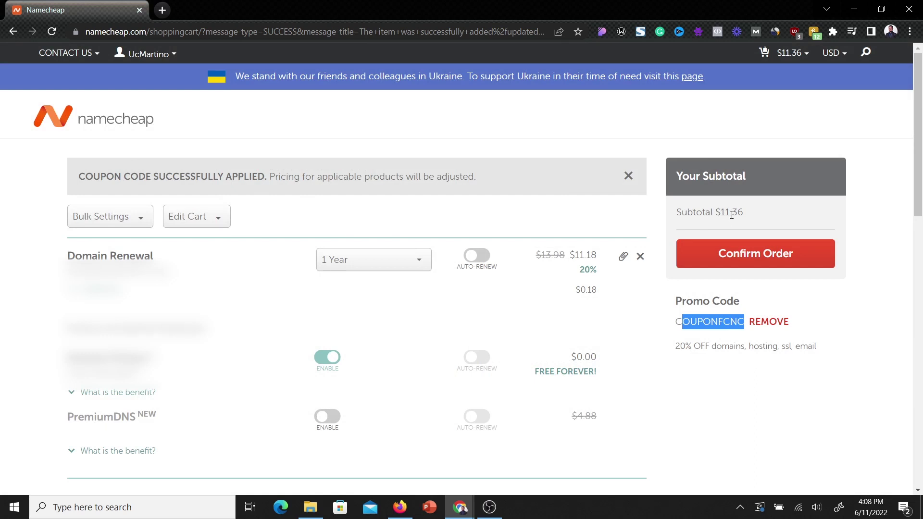
Confirm the $11.36 renewal order and choose PayPal checkout.
click(756, 258)
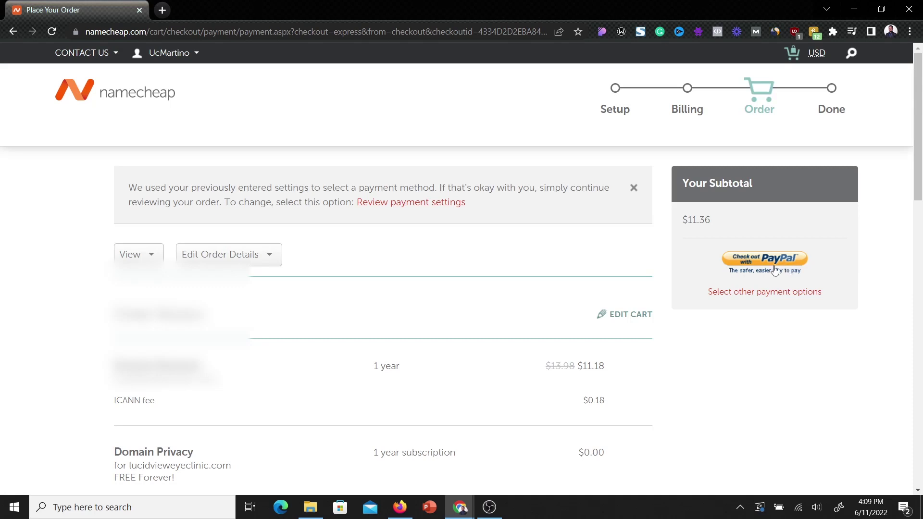
click(747, 261)
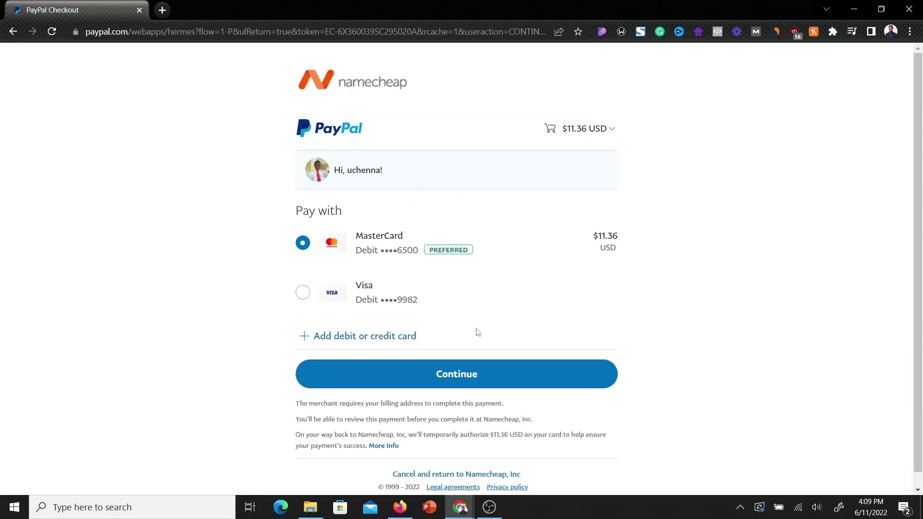
Approve the $11.36 PayPal payment with the preferred MasterCard.
click(463, 380)
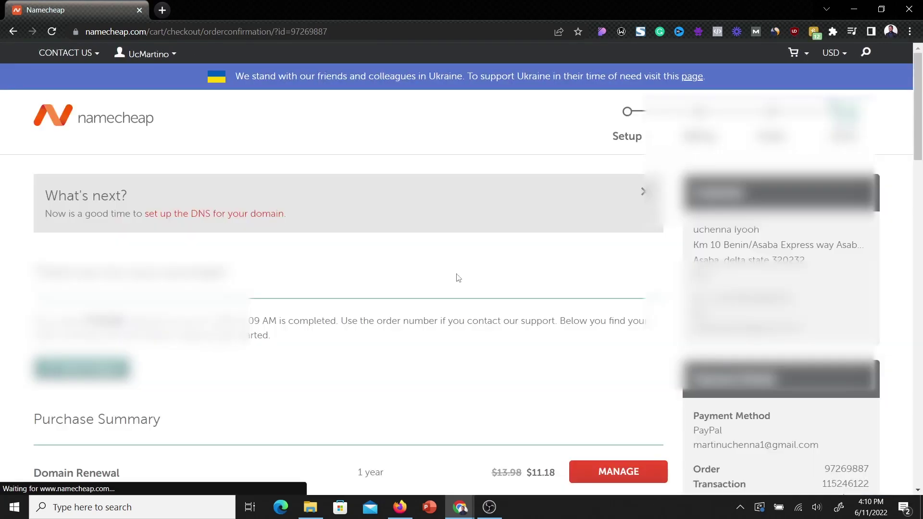
Highlight the 'Thank you for your purchase!' heading and the $11.36 initial charge for order 97269887.
scroll(458, 278, down, 4)
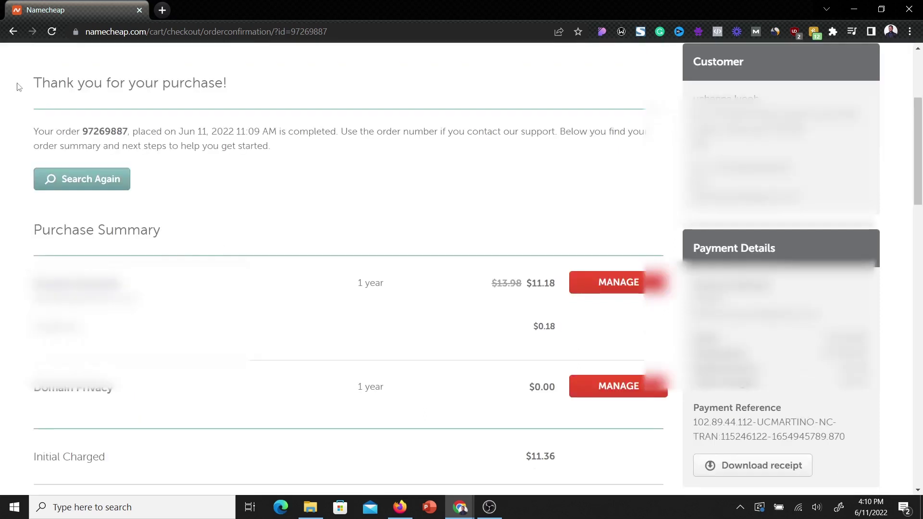
triple_click(54, 81)
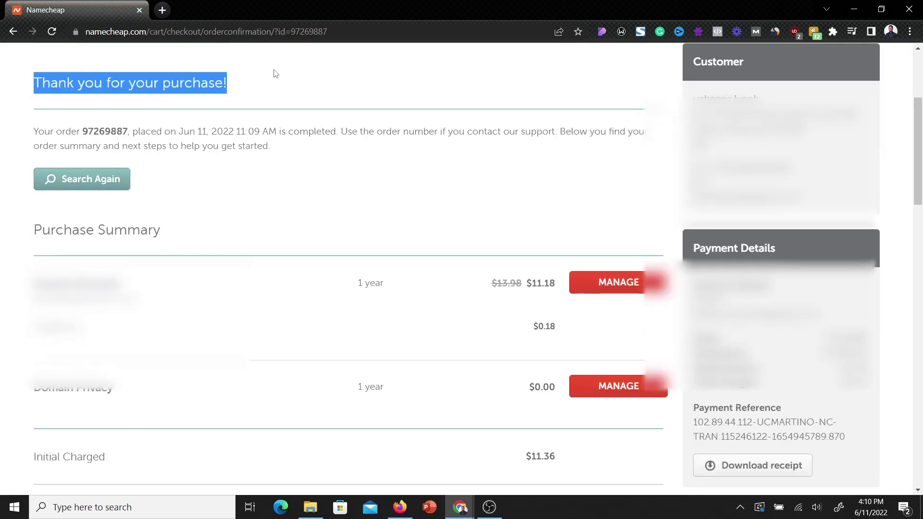
click(531, 462)
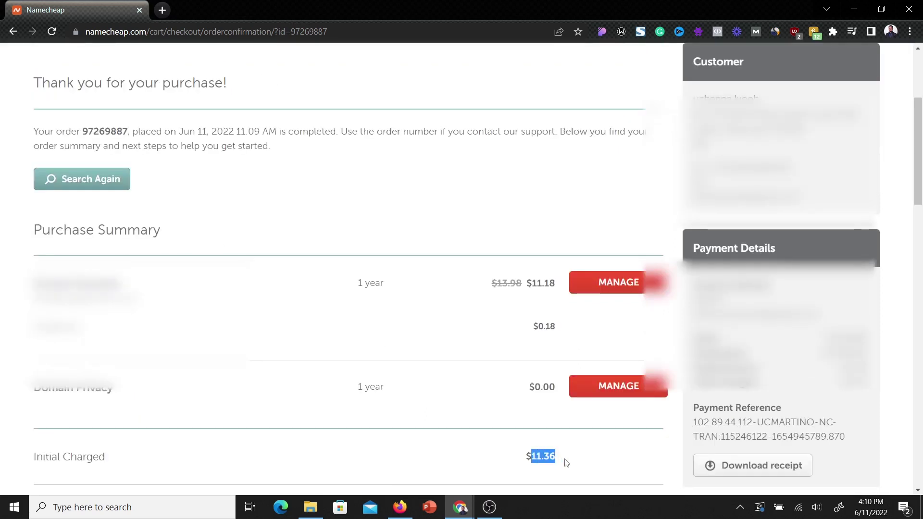